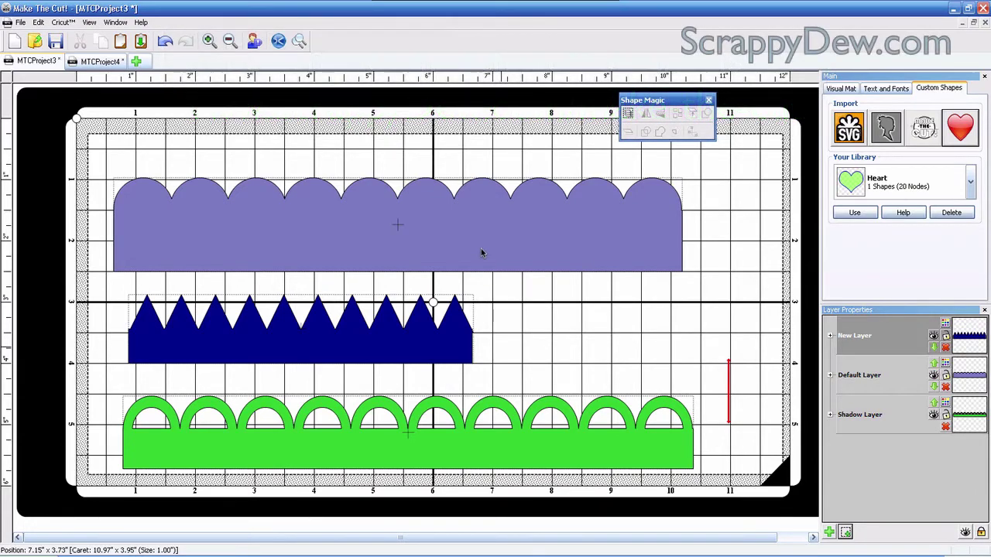
Switch to the MTCProject4 project with its empty cutting mat.
{"action": "left_click", "coordinate": [113, 68]}
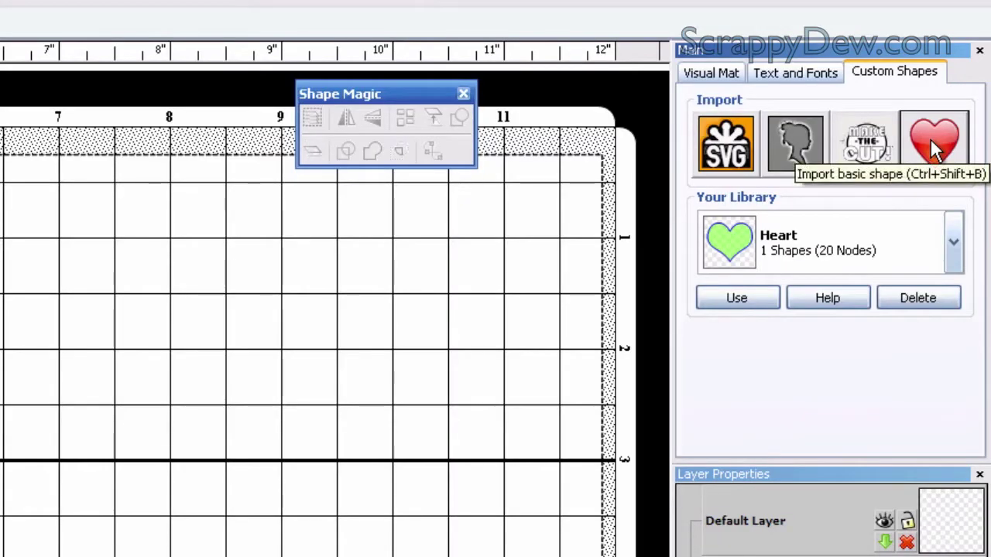
Add two circles, a square and a triangle from Basic Shapes to the mat.
{"action": "left_click", "coordinate": [933, 143]}
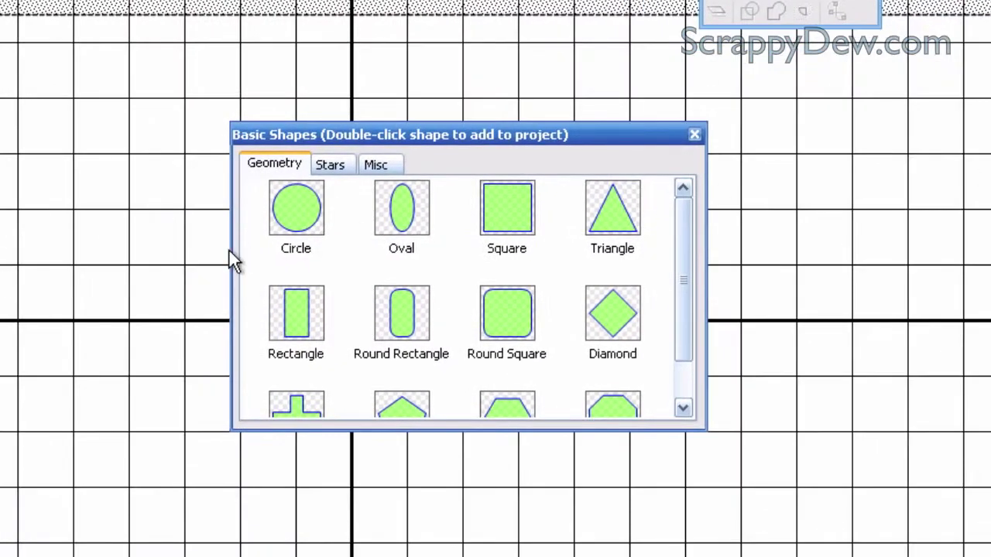
{"action": "left_click", "coordinate": [300, 225]}
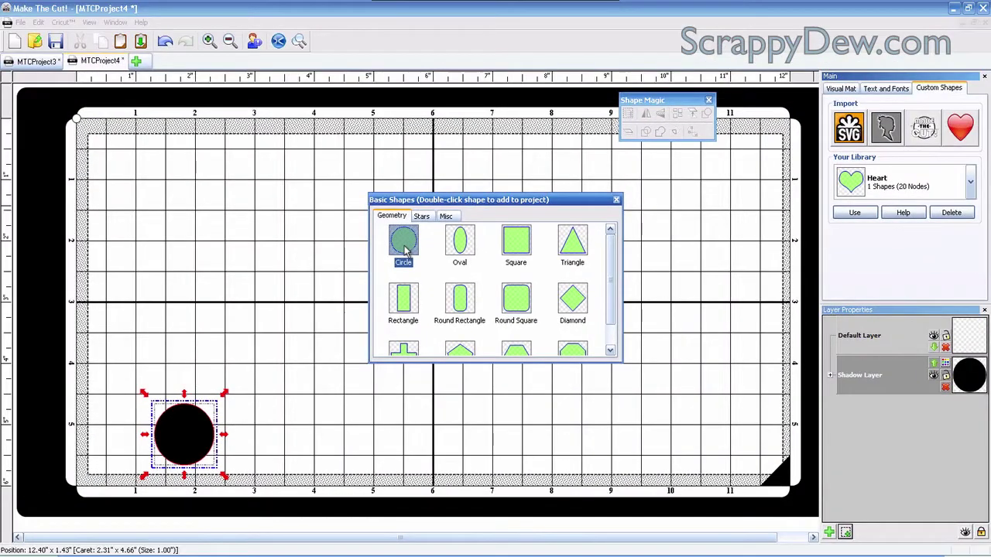
{"action": "double_click", "coordinate": [298, 219]}
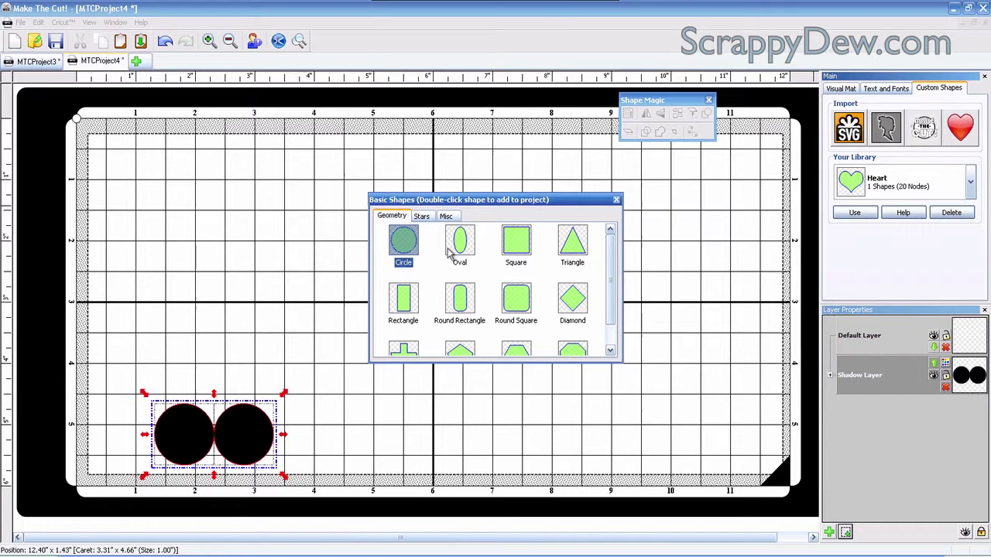
{"action": "double_click", "coordinate": [510, 247]}
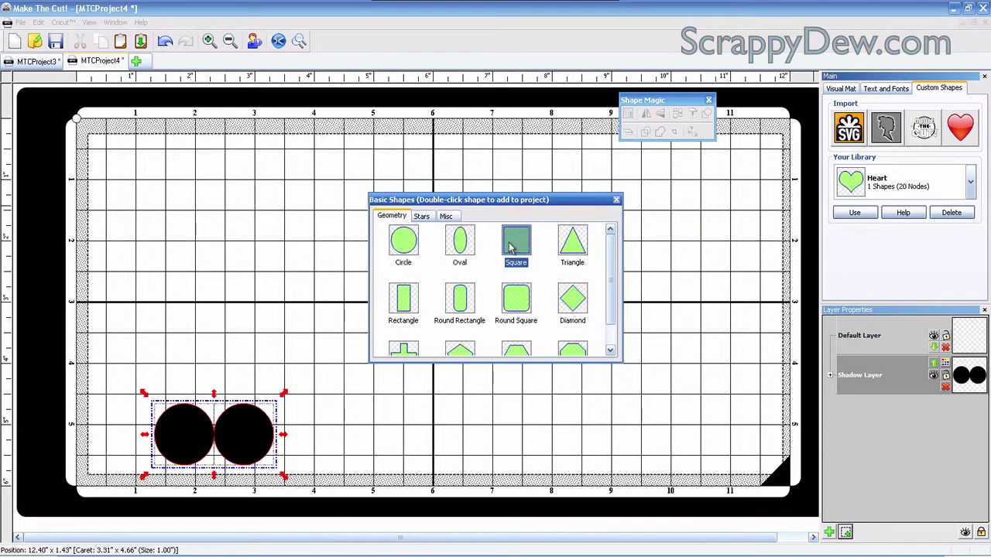
{"action": "double_click", "coordinate": [574, 240]}
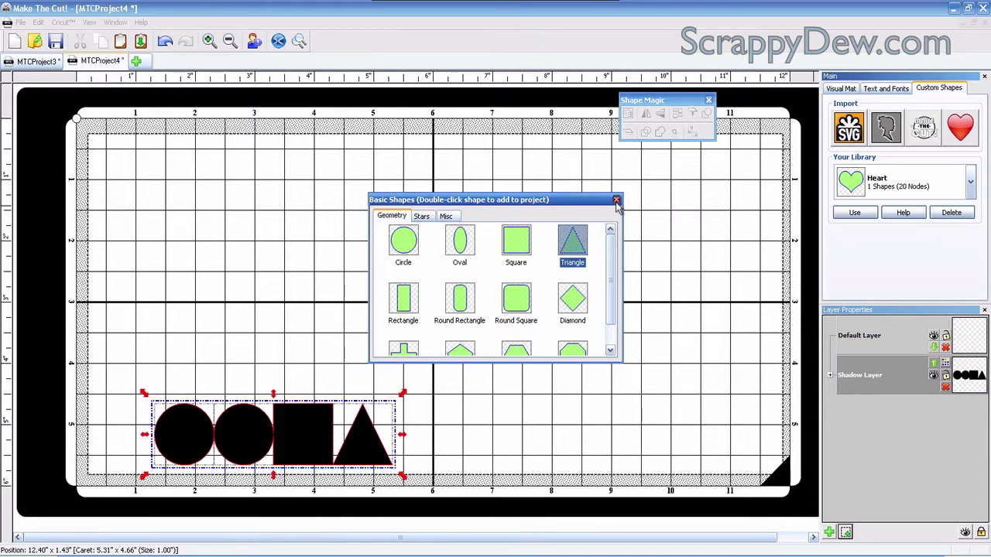
Move one circle to the top-left and duplicate it into ten copies at -.05 spacing.
{"action": "left_click", "coordinate": [616, 201]}
{"action": "left_click", "coordinate": [189, 313]}
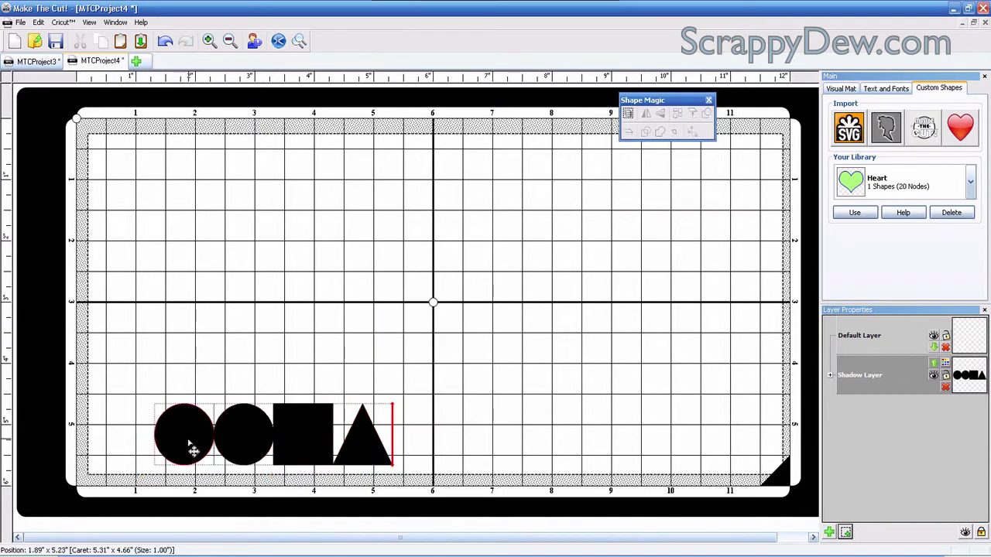
{"action": "left_click_drag", "start_coordinate": [189, 445], "coordinate": [128, 181]}
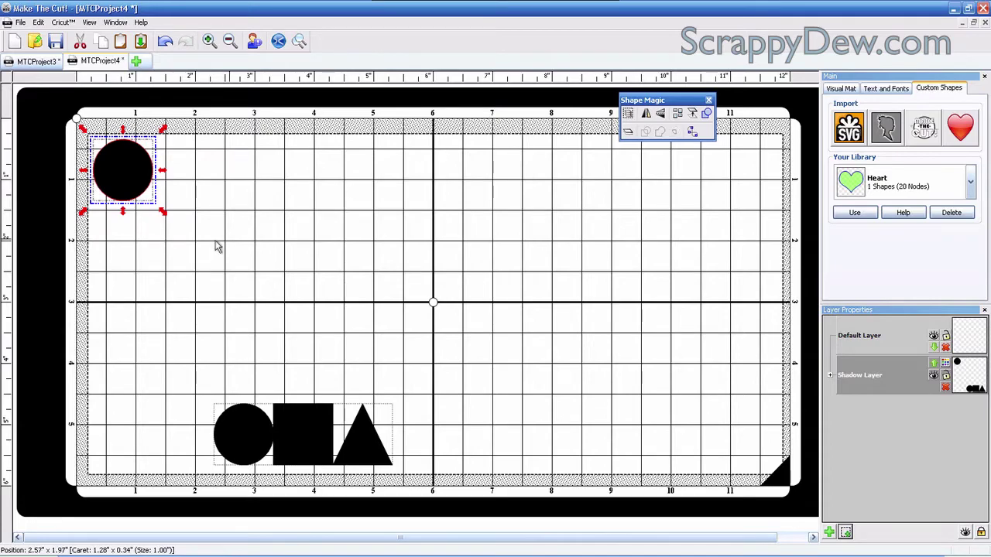
{"action": "key", "text": "ctrl+d"}
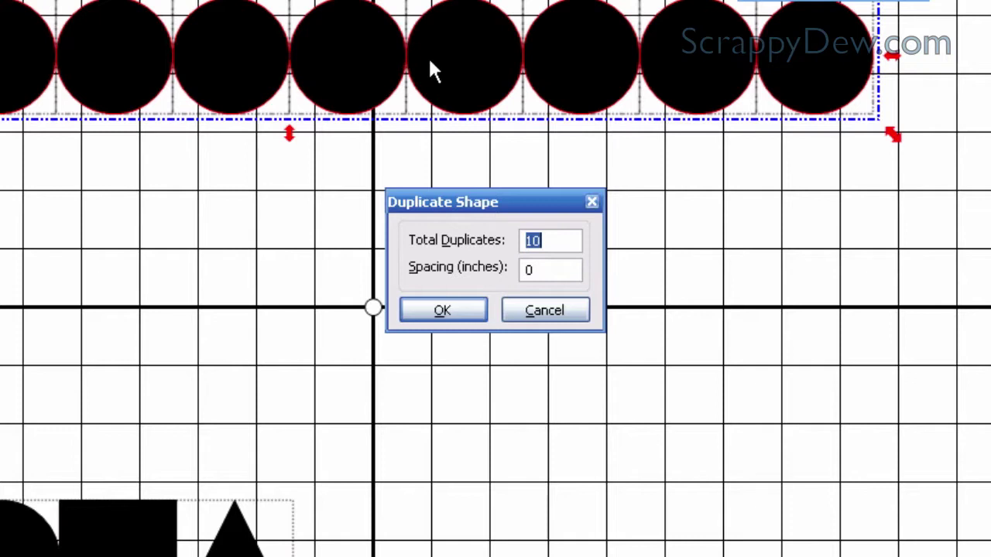
{"action": "left_click", "coordinate": [533, 268]}
{"action": "left_click_drag", "start_coordinate": [533, 268], "coordinate": [510, 268]}
{"action": "type", "text": "-."}
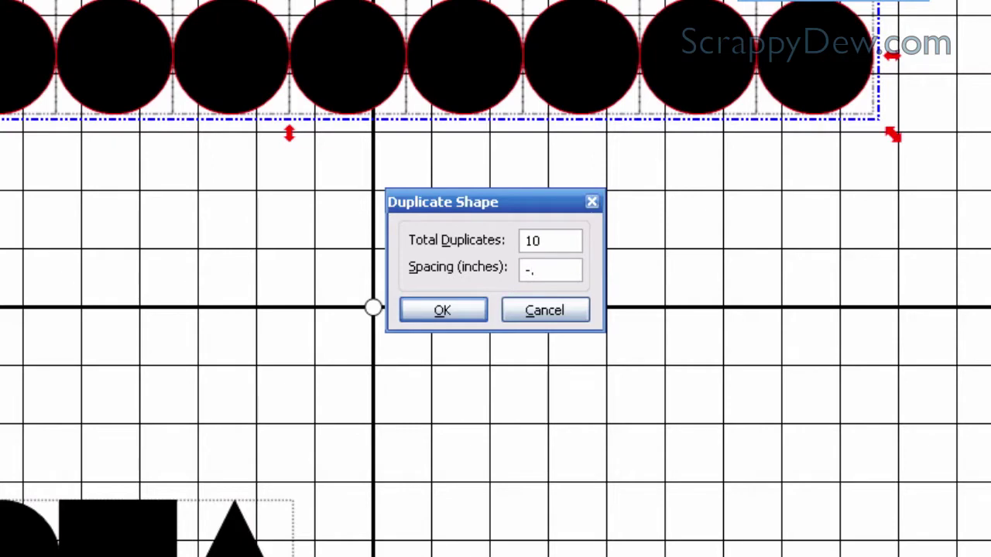
{"action": "type", "text": "05"}
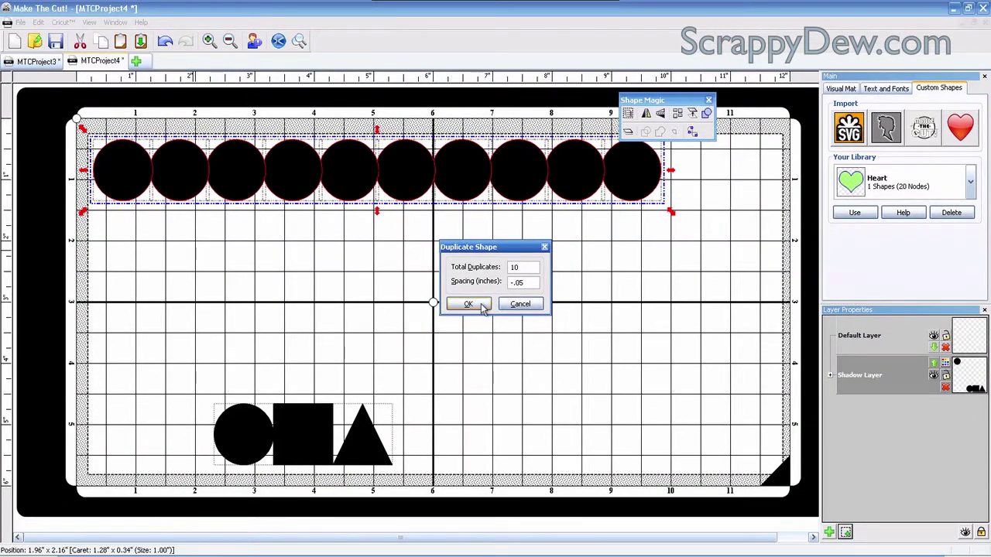
{"action": "left_click", "coordinate": [483, 306]}
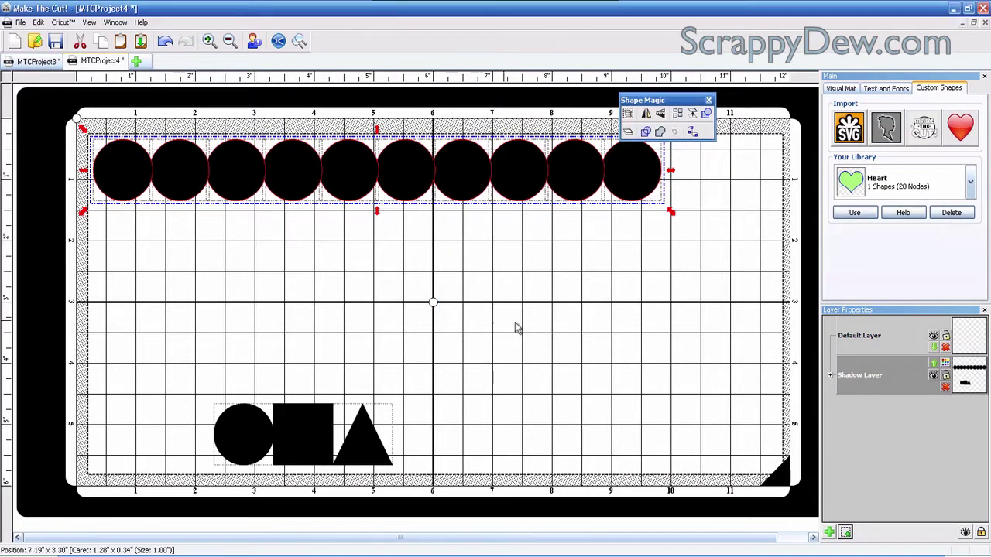
Copy the square, then stretch it into a long rectangle across the circles' lower halves.
{"action": "left_click_drag", "start_coordinate": [315, 443], "coordinate": [151, 274]}
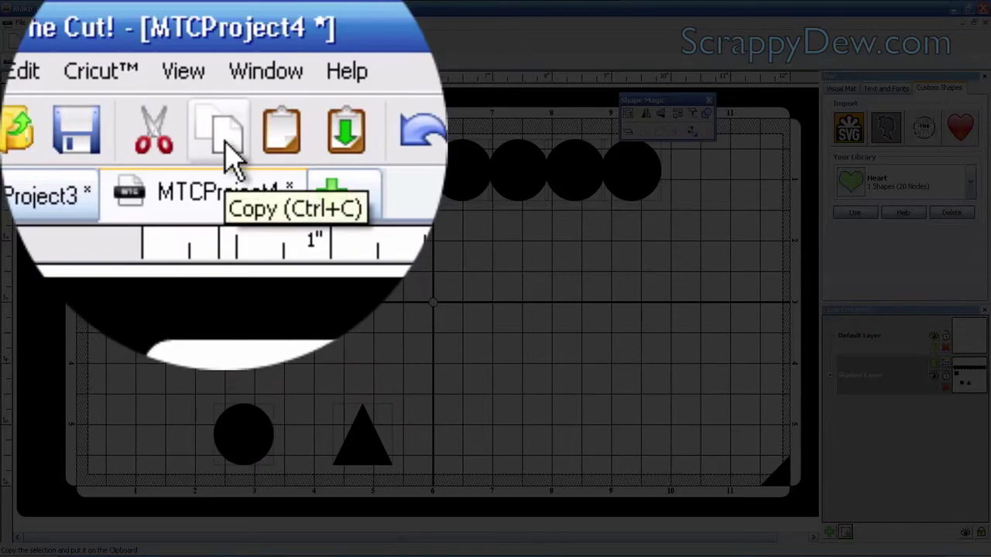
{"action": "left_click", "coordinate": [102, 41]}
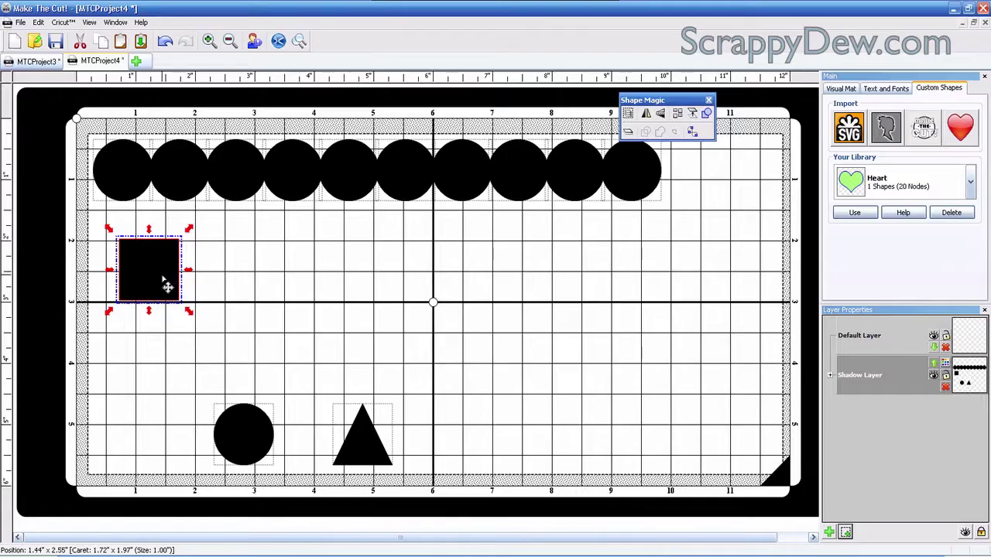
{"action": "left_click_drag", "start_coordinate": [164, 279], "coordinate": [981, 273]}
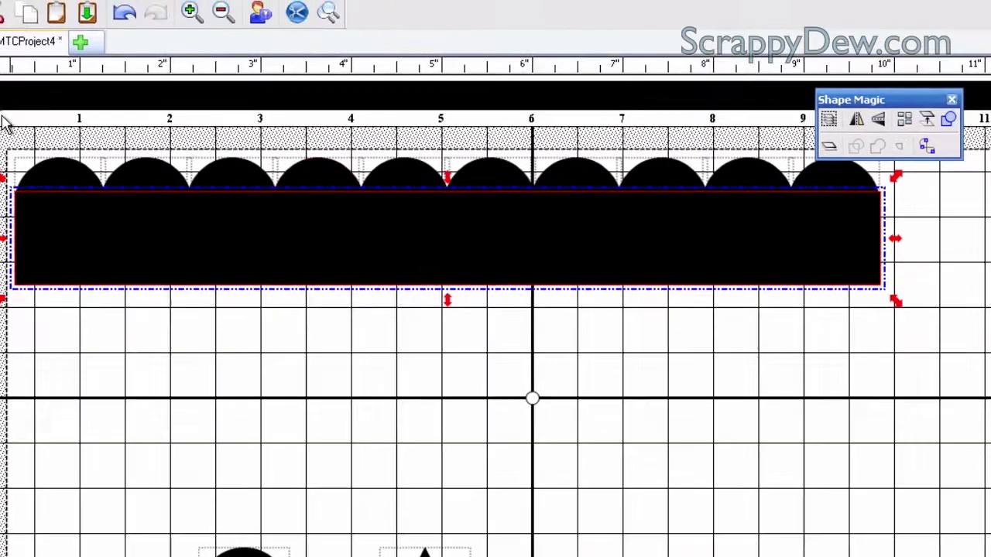
Select the ten circles and the rectangle and weld them into one scalloped border.
{"action": "left_click", "coordinate": [4, 153]}
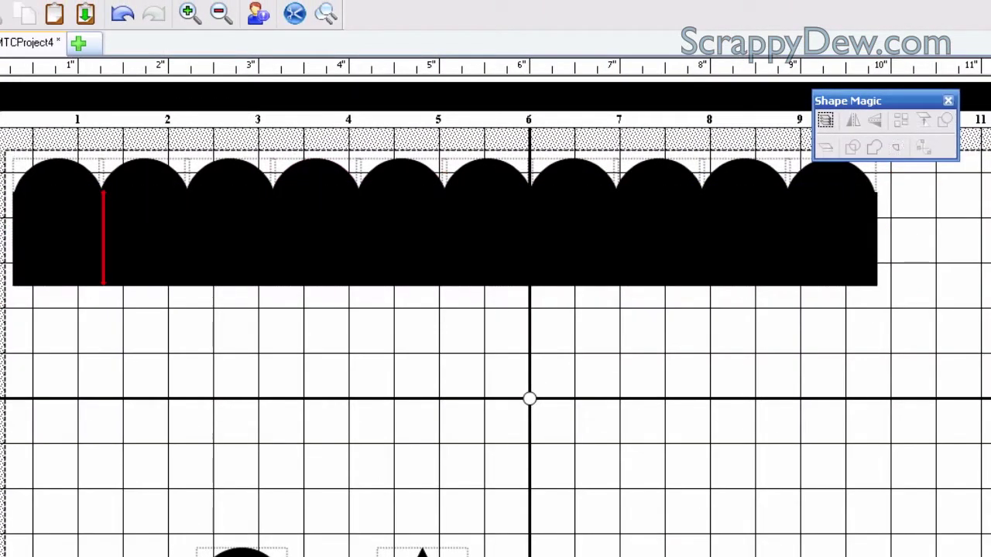
{"action": "left_click_drag", "start_coordinate": [4, 139], "coordinate": [922, 322]}
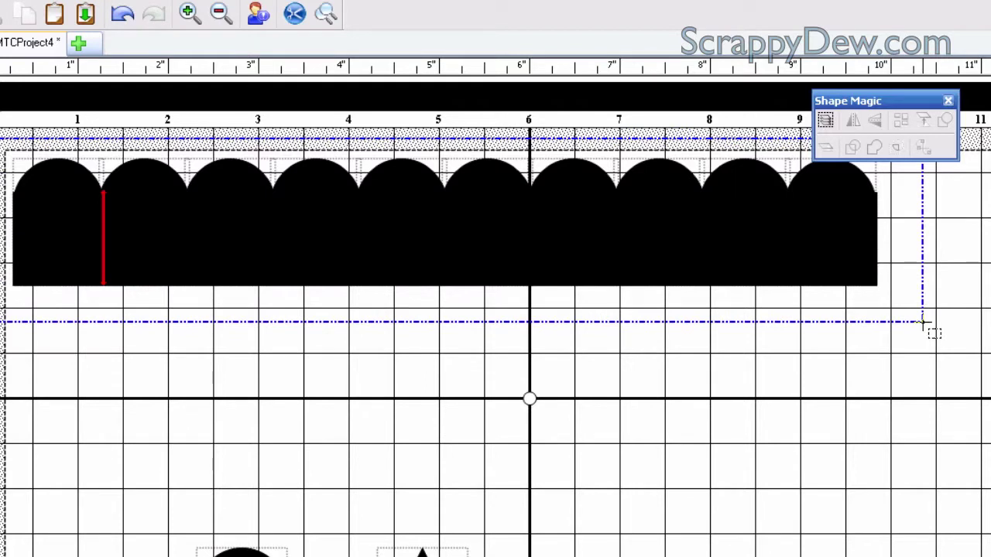
{"action": "left_click_drag", "start_coordinate": [922, 322], "coordinate": [924, 328]}
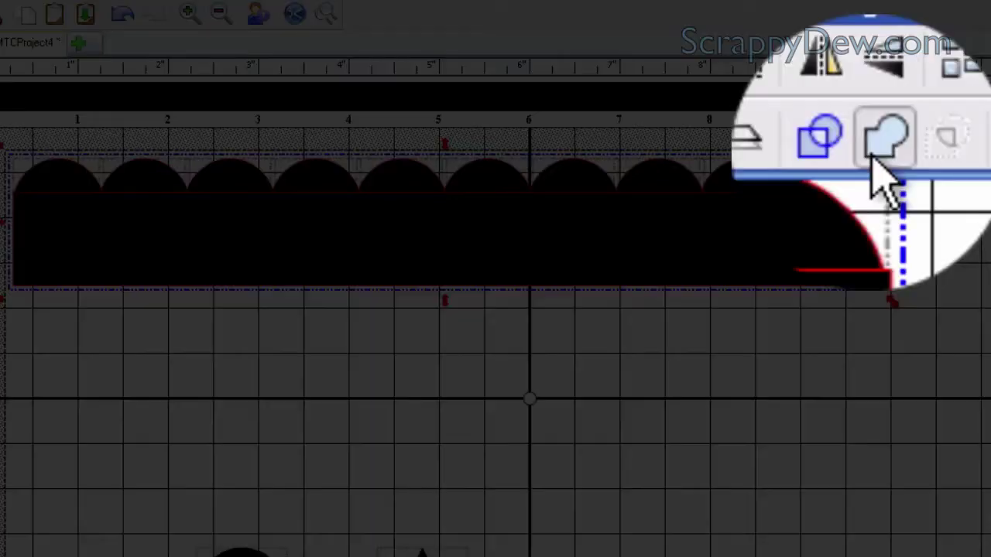
{"action": "left_click", "coordinate": [875, 149]}
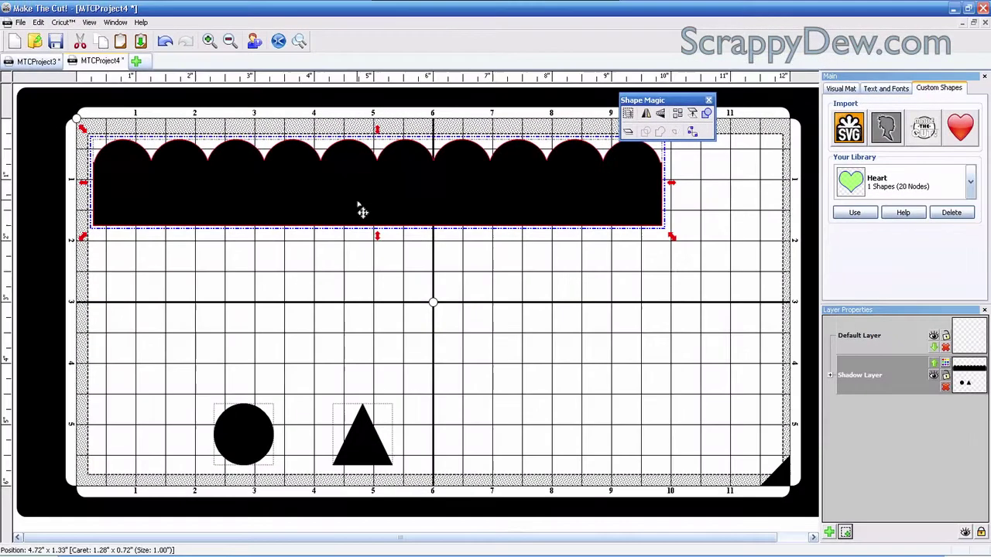
Move the scallop border up, then narrow the triangle and place it below the scallops.
{"action": "left_click_drag", "start_coordinate": [397, 202], "coordinate": [380, 189]}
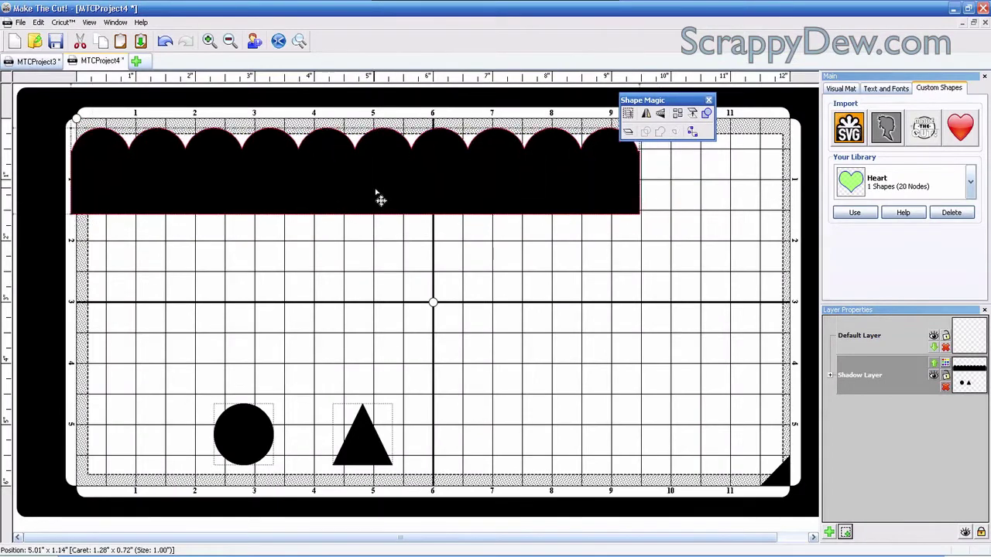
{"action": "left_click", "coordinate": [260, 436]}
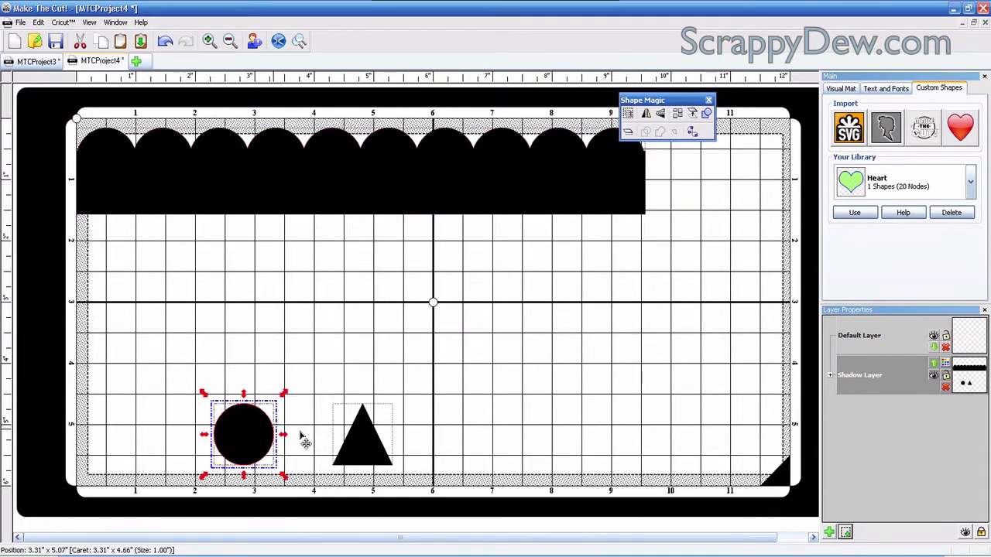
{"action": "left_click", "coordinate": [369, 452]}
{"action": "left_click_drag", "start_coordinate": [369, 451], "coordinate": [143, 289]}
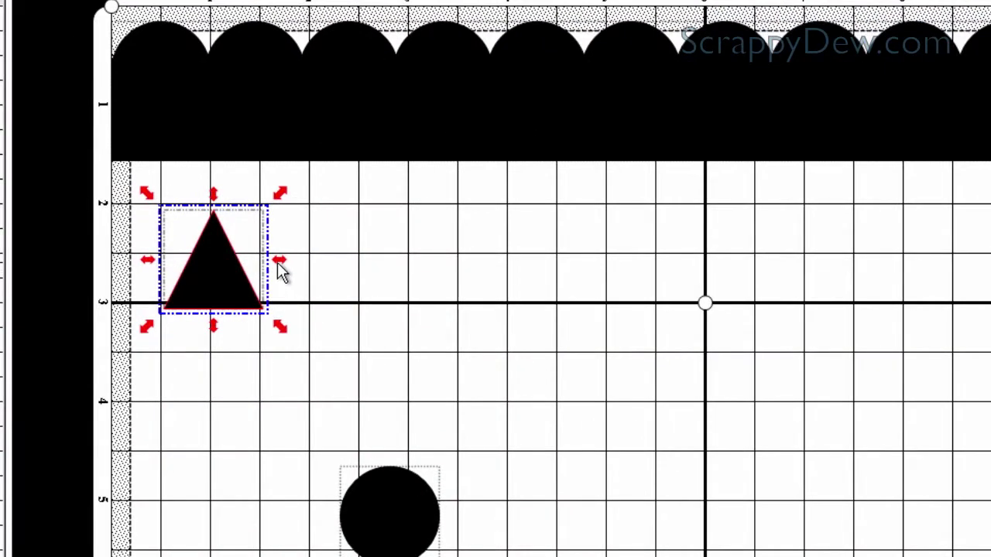
{"action": "left_click_drag", "start_coordinate": [264, 263], "coordinate": [248, 261]}
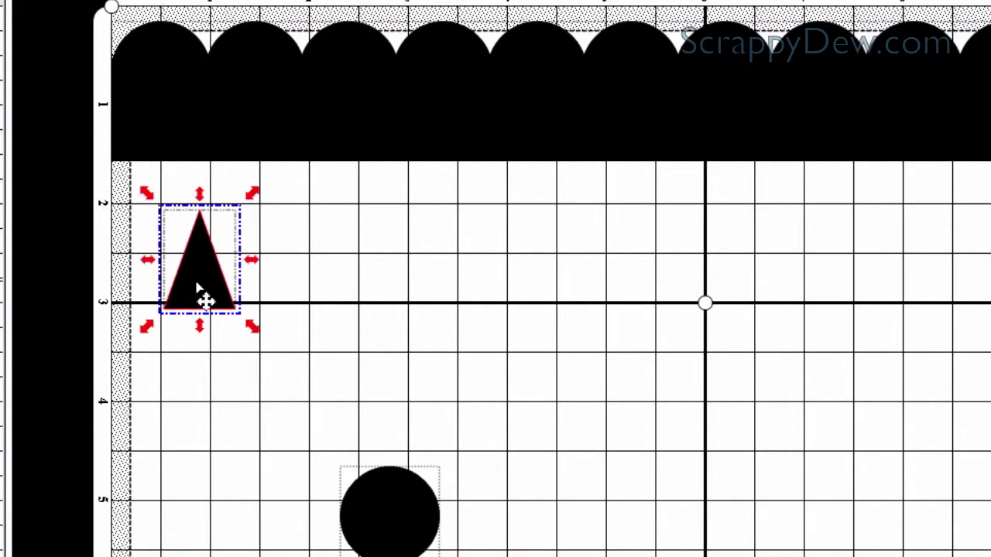
{"action": "left_click_drag", "start_coordinate": [194, 281], "coordinate": [165, 260]}
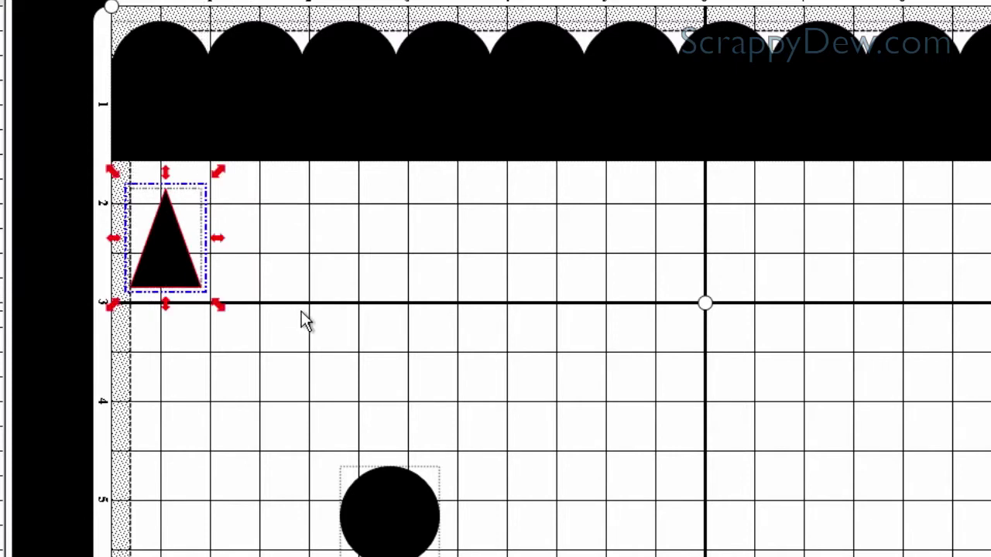
Duplicate the triangle into a row of ten and paste the copied square back.
{"action": "key", "text": "ctrl+d"}
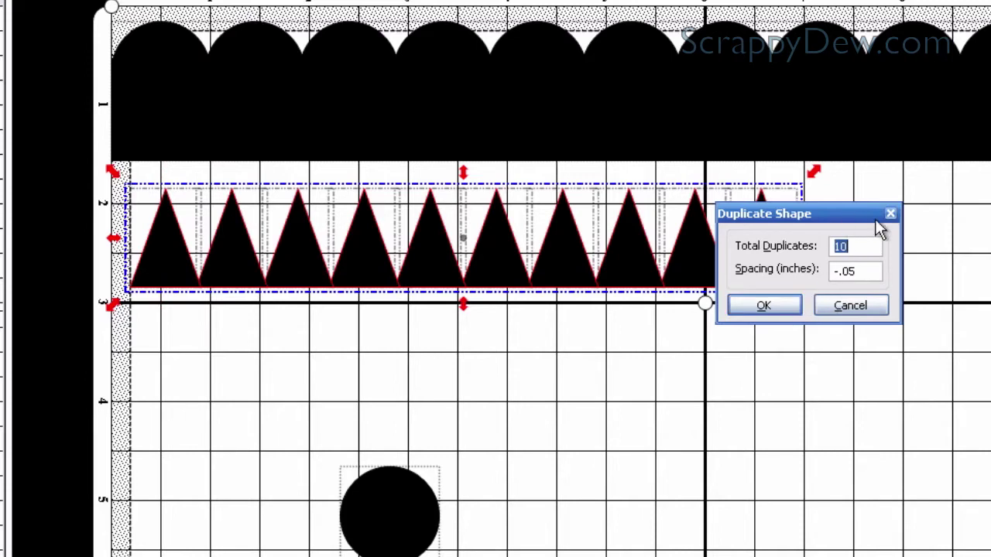
{"action": "left_click_drag", "start_coordinate": [874, 220], "coordinate": [990, 253]}
{"action": "left_click", "coordinate": [935, 348]}
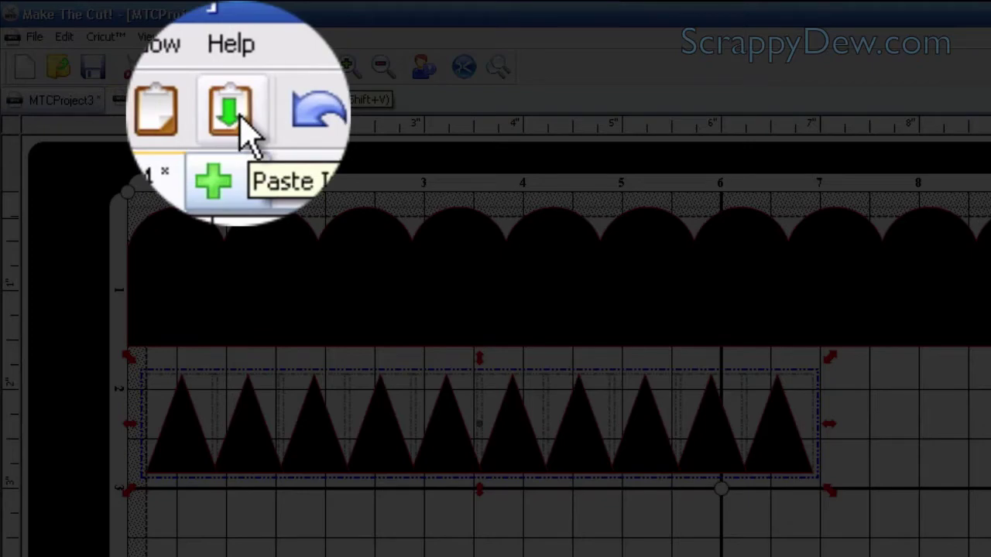
{"action": "left_click", "coordinate": [234, 67]}
Reshape the pasted square into a long, low base strip under the triangle row.
{"action": "left_click_drag", "start_coordinate": [241, 402], "coordinate": [185, 469]}
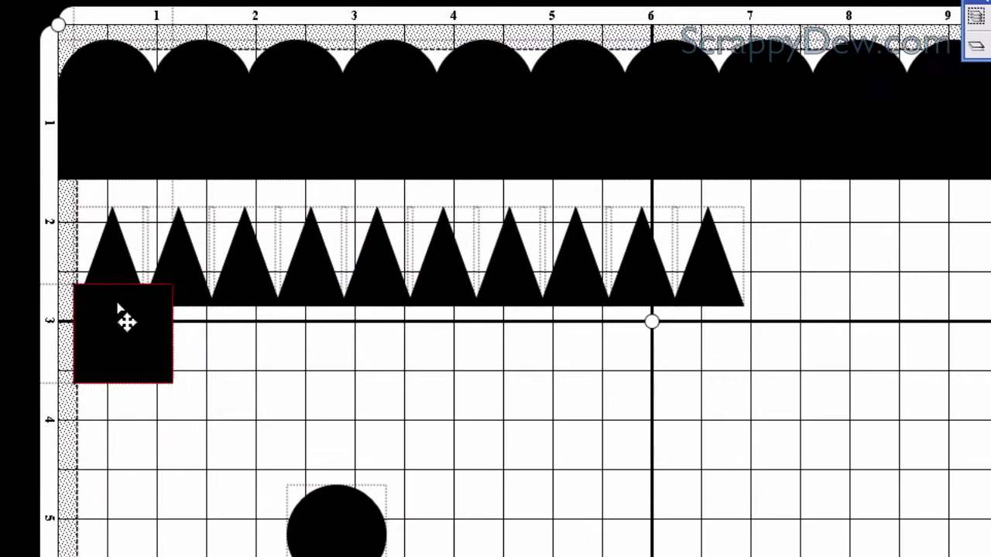
{"action": "left_click_drag", "start_coordinate": [126, 321], "coordinate": [130, 331]}
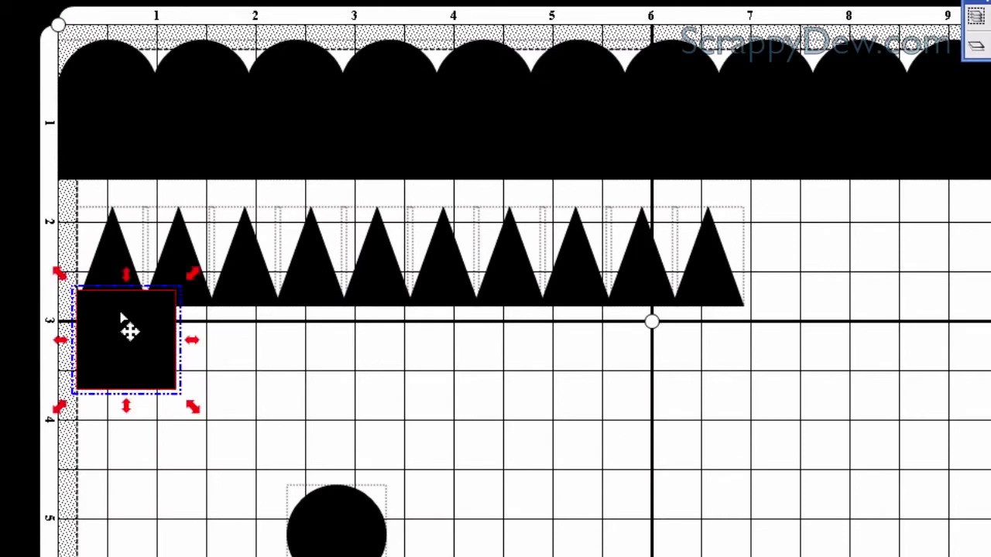
{"action": "left_click_drag", "start_coordinate": [125, 404], "coordinate": [129, 362]}
{"action": "left_click_drag", "start_coordinate": [143, 328], "coordinate": [759, 343]}
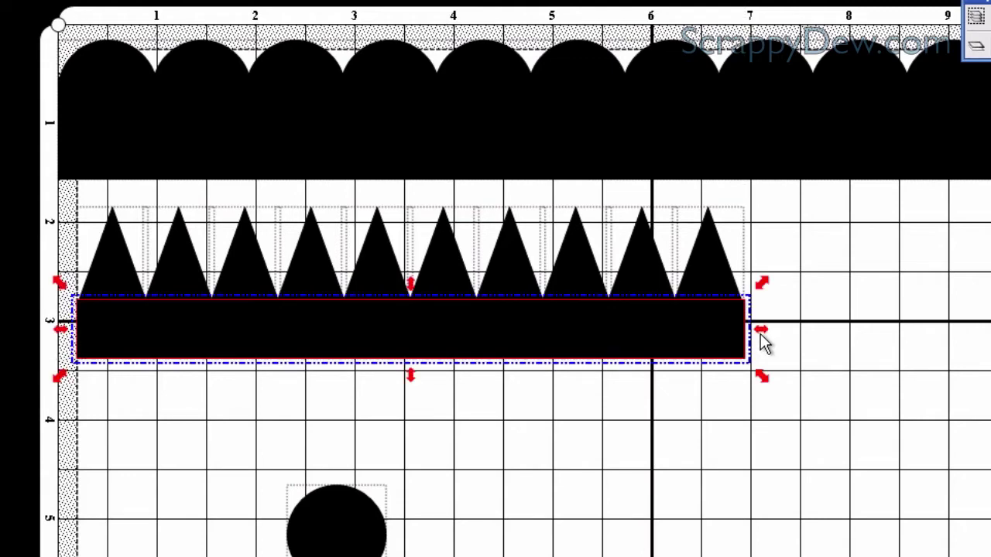
Select the triangles with their base and weld them into the zigzag border.
{"action": "left_click", "coordinate": [77, 189]}
{"action": "left_click_drag", "start_coordinate": [73, 189], "coordinate": [848, 379]}
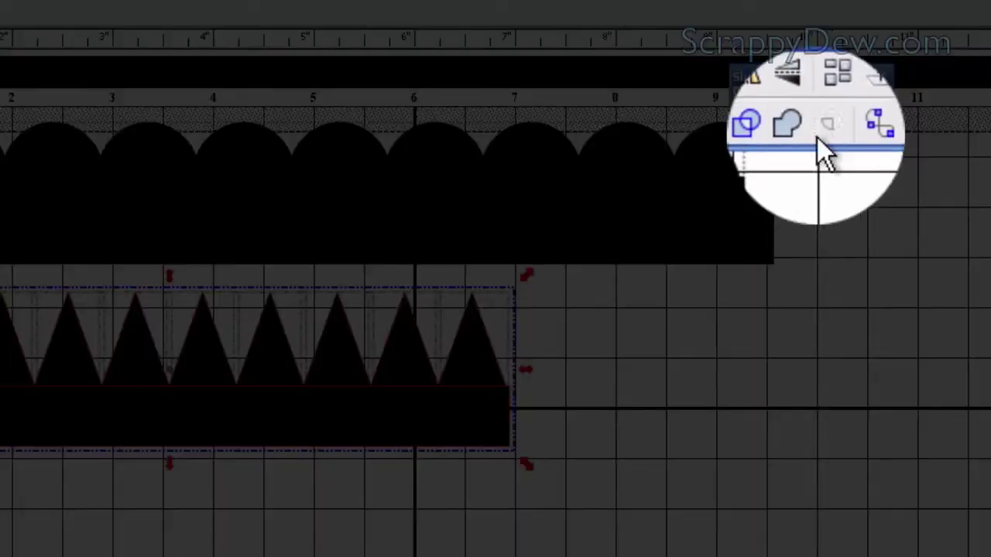
{"action": "left_click", "coordinate": [798, 133]}
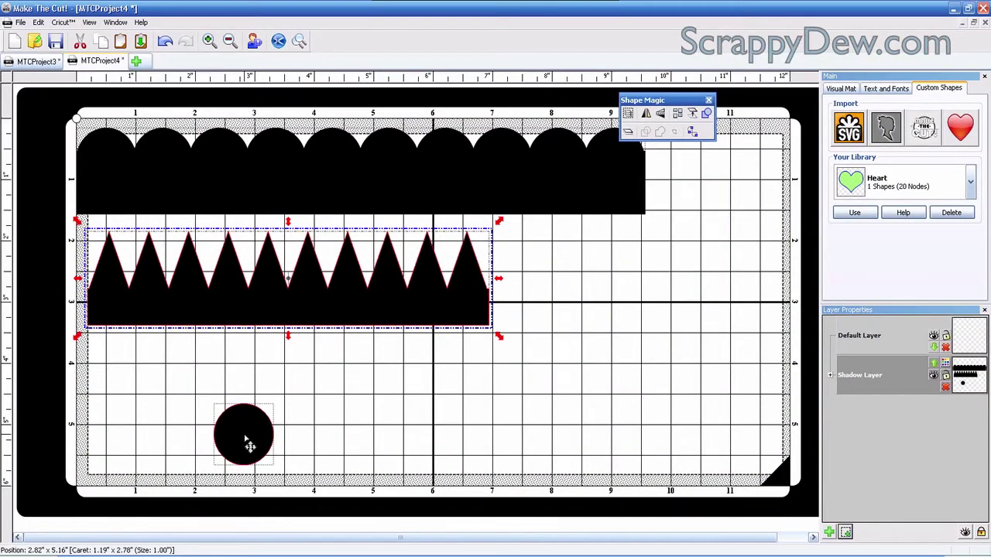
{"action": "left_click", "coordinate": [250, 443]}
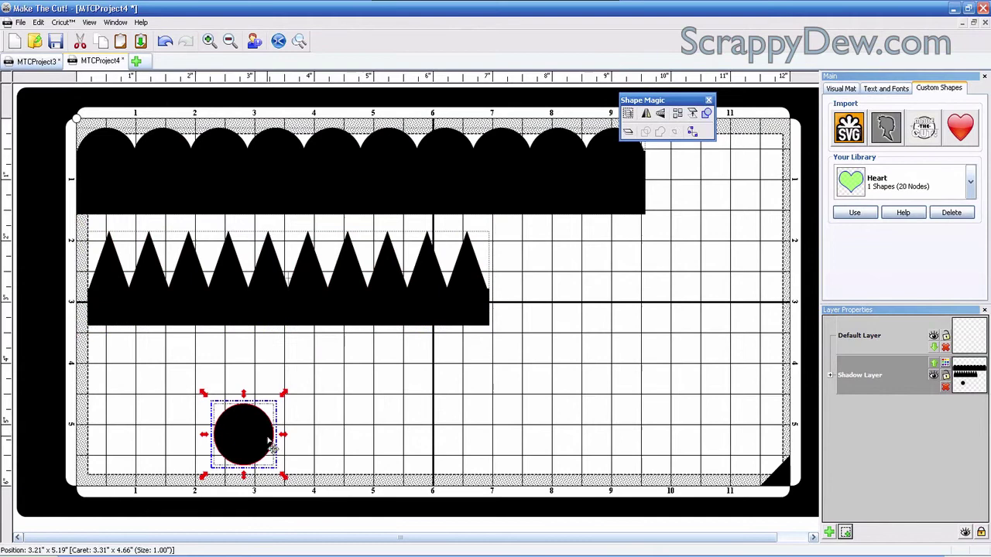
{"action": "left_click", "coordinate": [36, 62]}
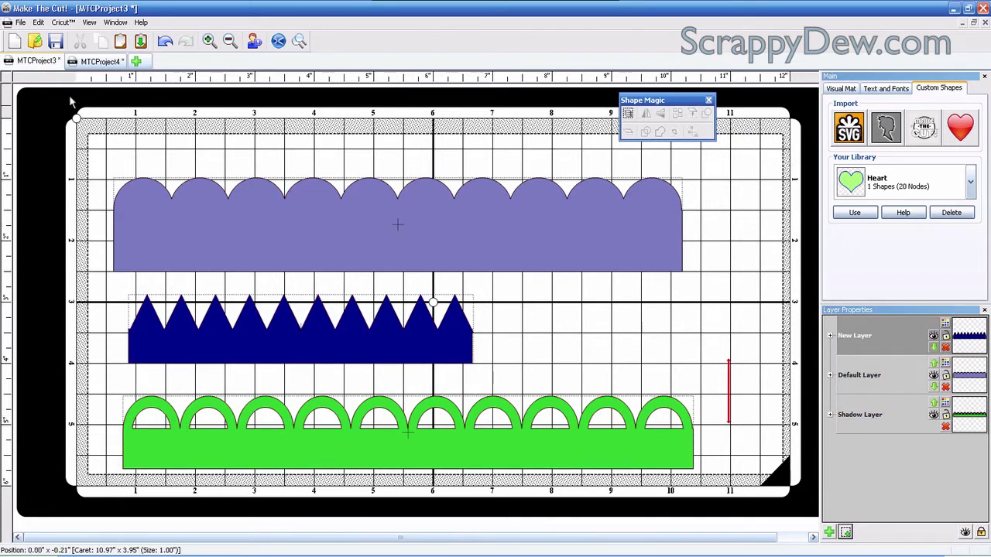
Back in MTCProject4, reshape the circle into a small upright oval near the left edge.
{"action": "left_click", "coordinate": [93, 63]}
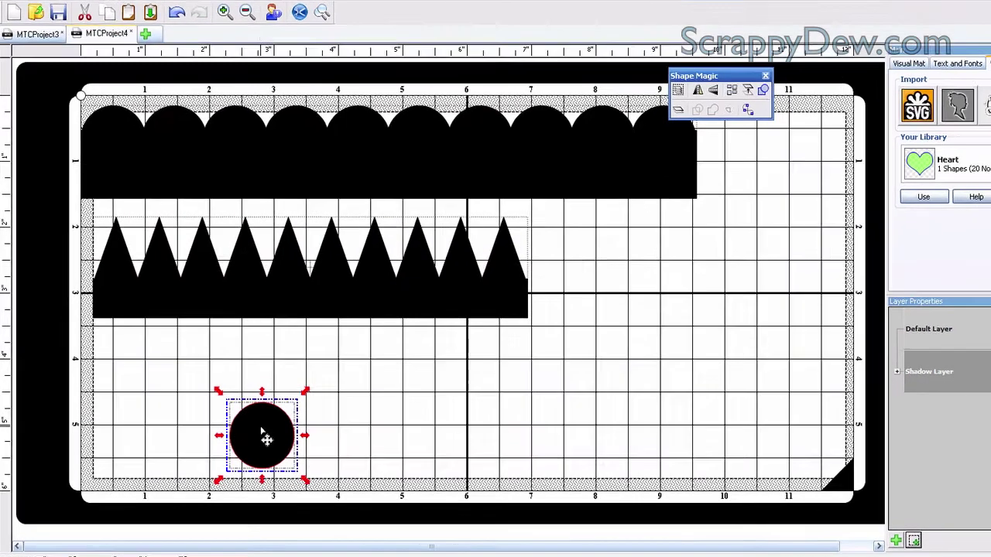
{"action": "left_click_drag", "start_coordinate": [266, 439], "coordinate": [145, 397]}
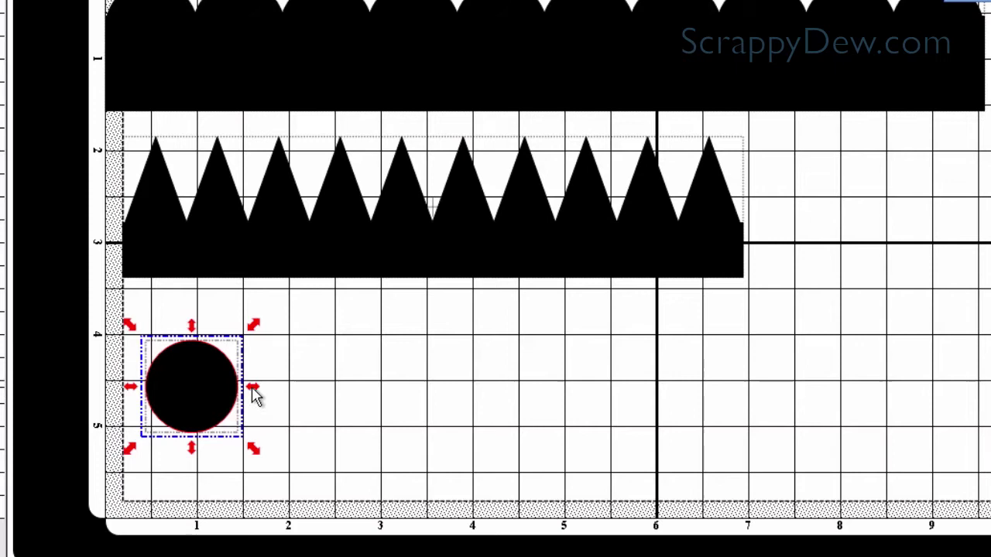
{"action": "left_click_drag", "start_coordinate": [256, 394], "coordinate": [233, 394]}
{"action": "left_click_drag", "start_coordinate": [231, 450], "coordinate": [216, 432]}
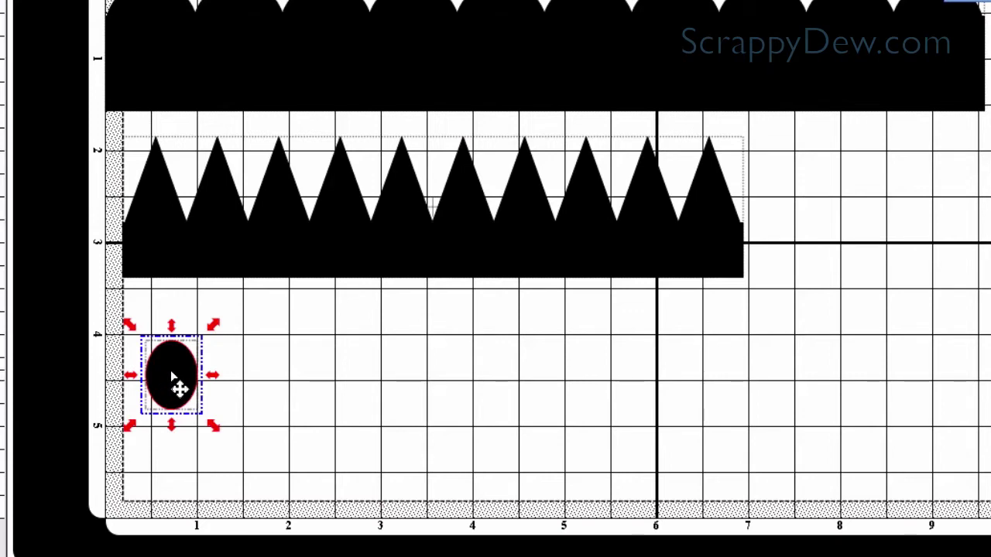
{"action": "left_click_drag", "start_coordinate": [174, 377], "coordinate": [175, 397]}
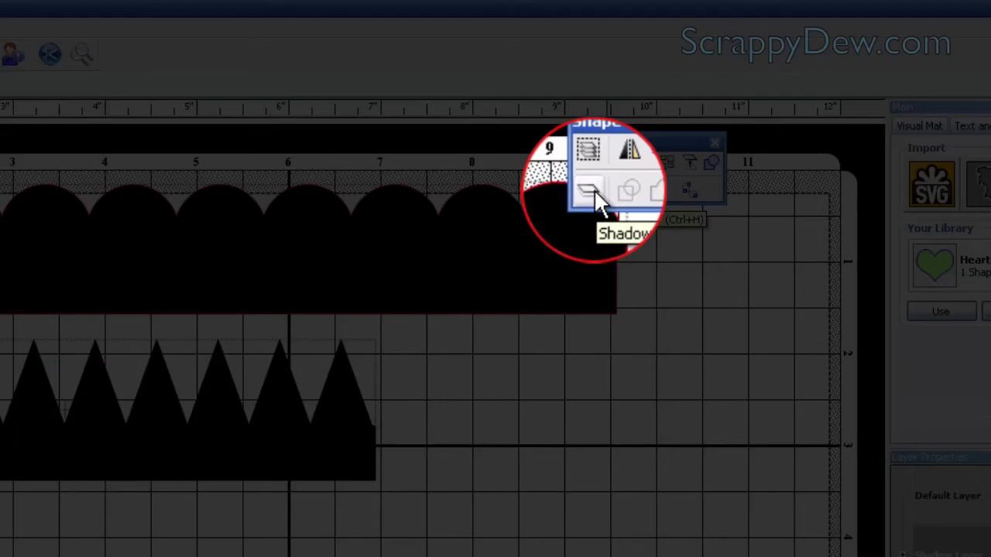
Add a 0.1350-inch shadow around the oval.
{"action": "left_click", "coordinate": [594, 191]}
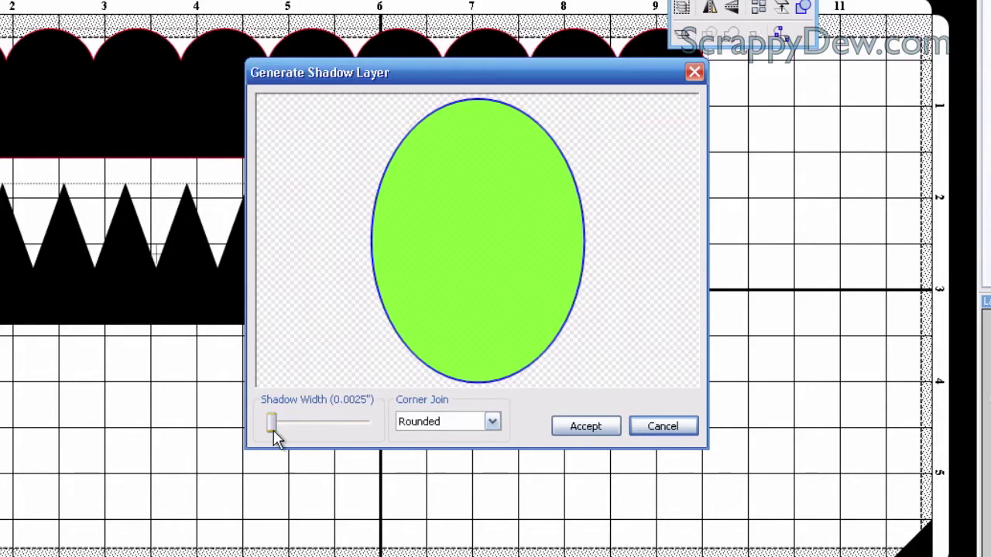
{"action": "left_click_drag", "start_coordinate": [276, 435], "coordinate": [328, 434]}
{"action": "left_click", "coordinate": [586, 425]}
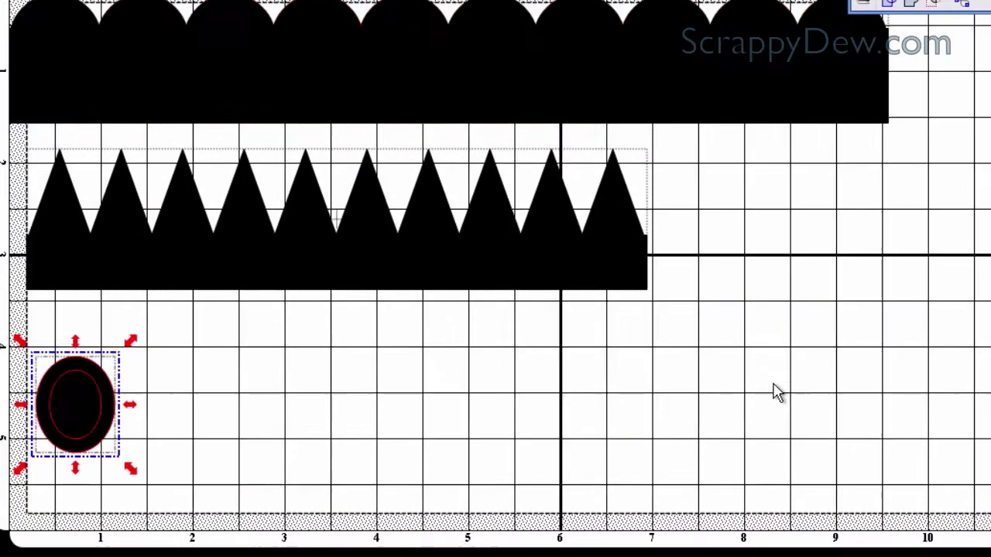
Select the oval and its shadow and join them into an oval ring.
{"action": "left_click", "coordinate": [111, 298]}
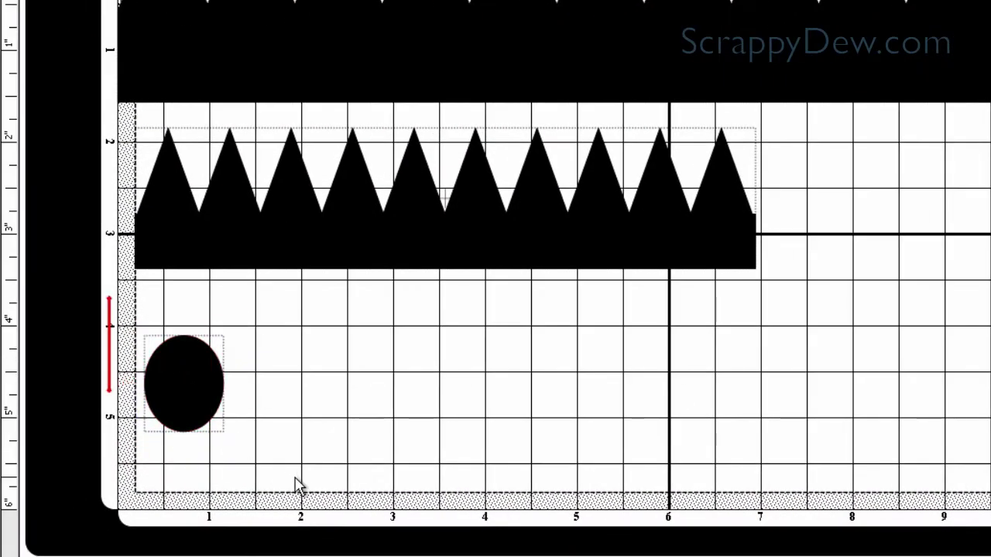
{"action": "left_click_drag", "start_coordinate": [115, 309], "coordinate": [309, 498]}
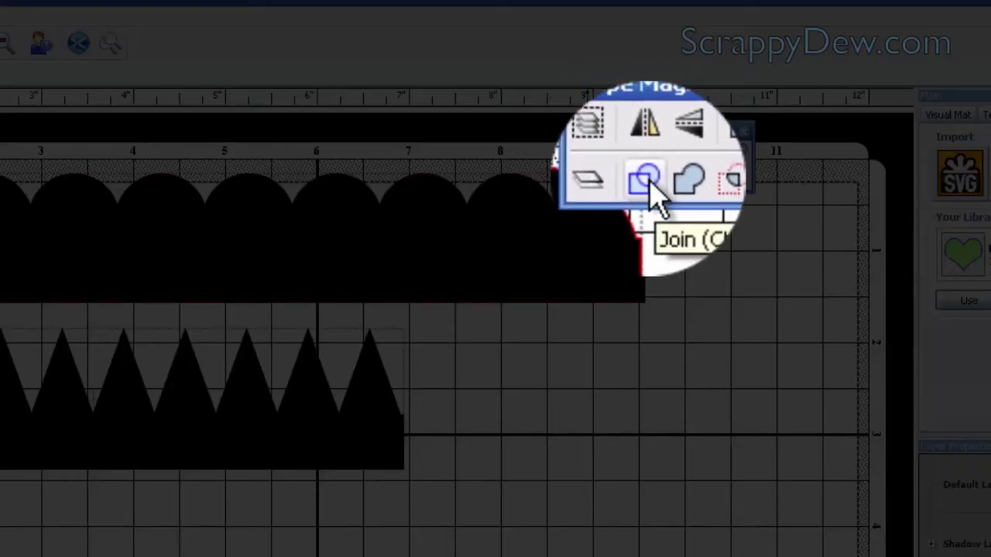
{"action": "left_click", "coordinate": [650, 185]}
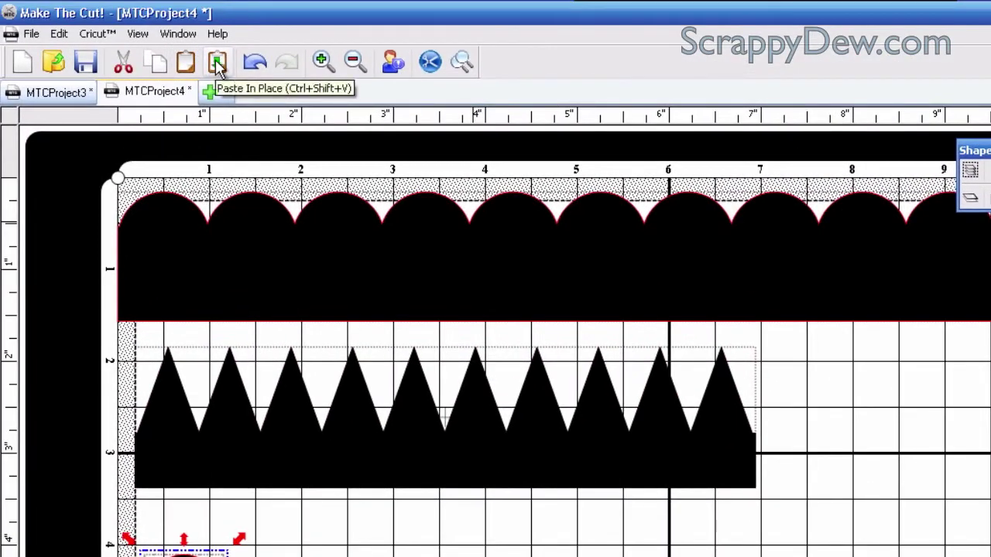
Paste the square in place under the oval ring, then duplicate the ring ten times at 0 spacing.
{"action": "left_click", "coordinate": [217, 64]}
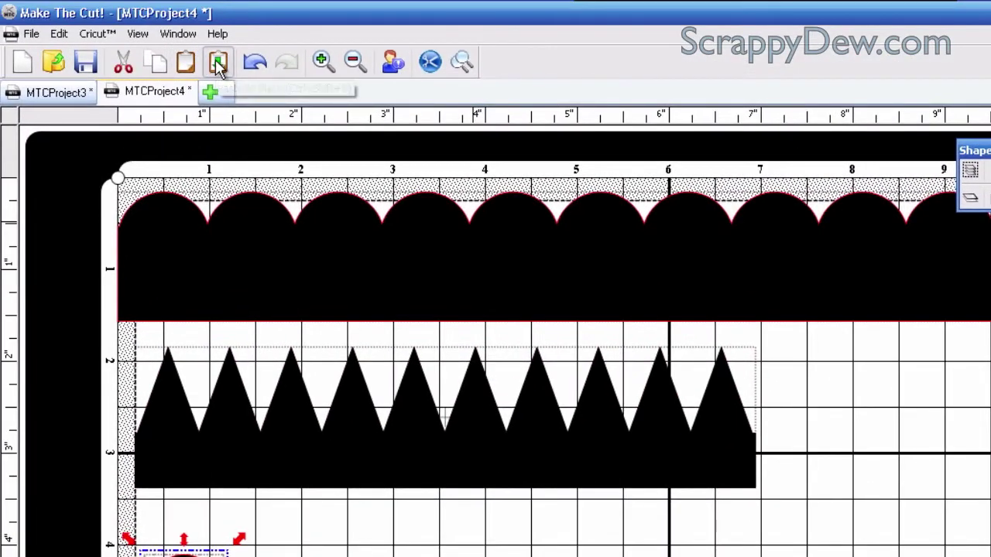
{"action": "left_click_drag", "start_coordinate": [216, 398], "coordinate": [181, 414]}
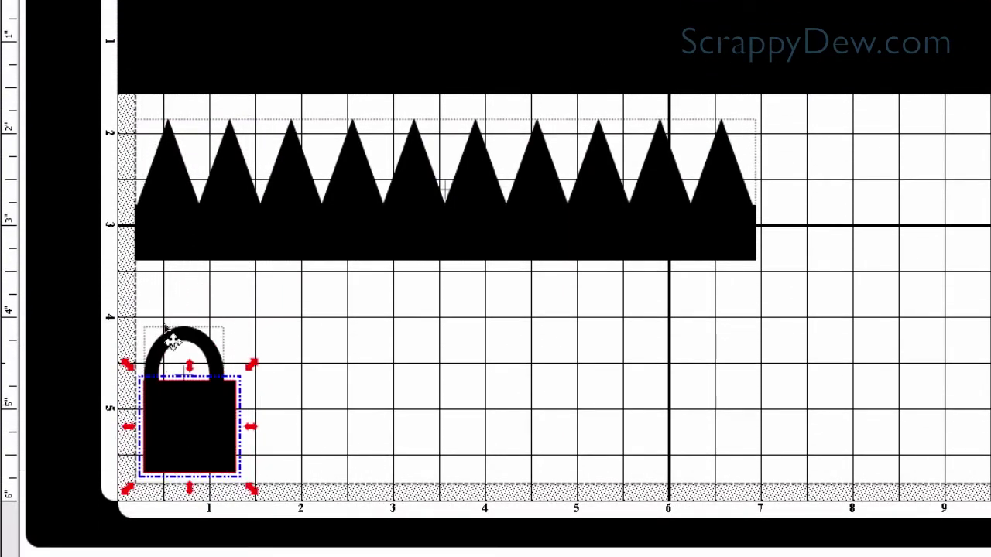
{"action": "left_click", "coordinate": [186, 348]}
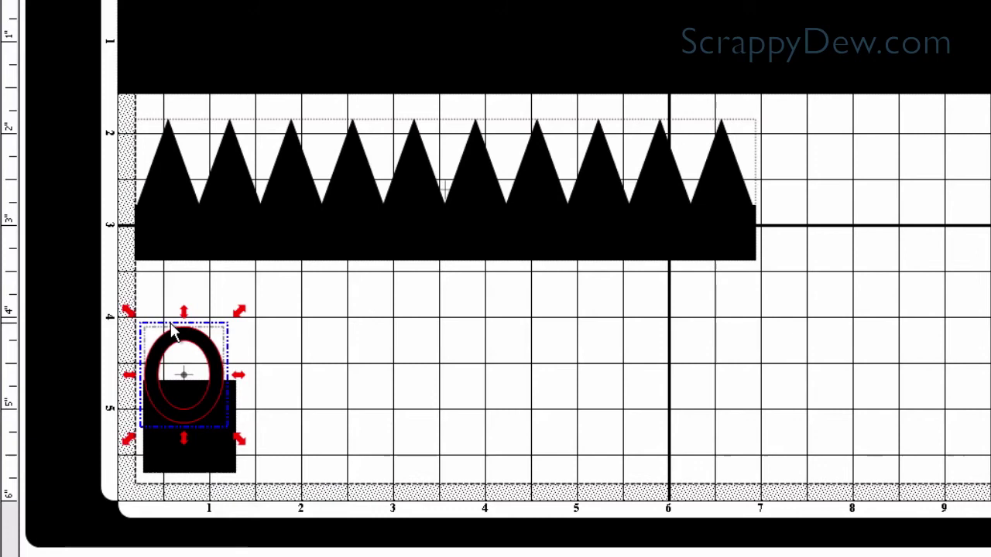
{"action": "key", "text": "ctrl+d"}
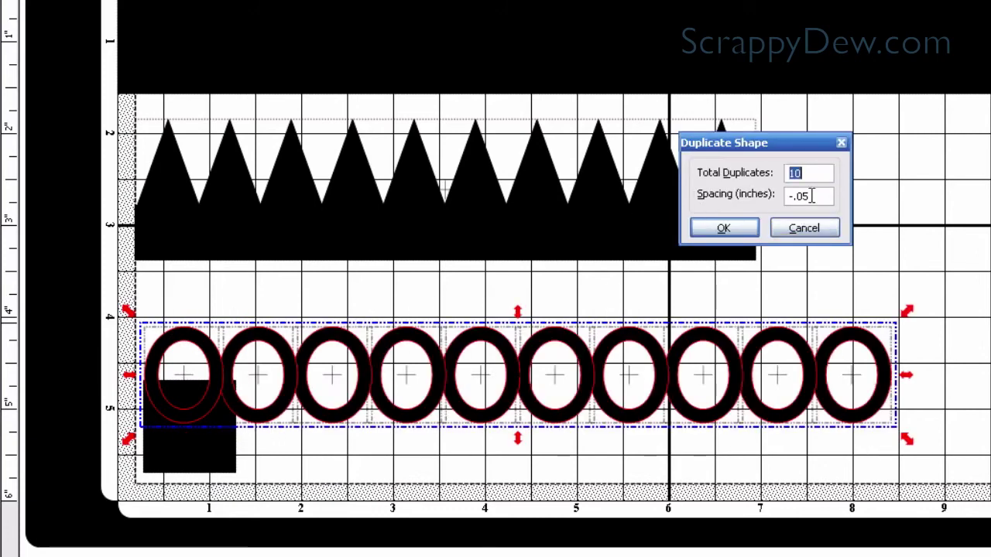
{"action": "left_click_drag", "start_coordinate": [811, 196], "coordinate": [776, 198]}
{"action": "type", "text": "0"}
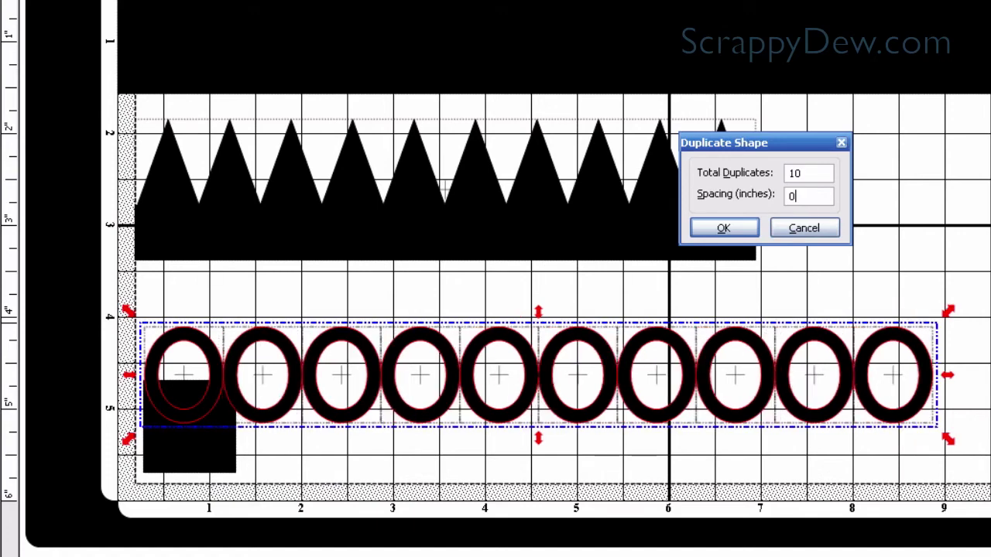
{"action": "left_click", "coordinate": [726, 230]}
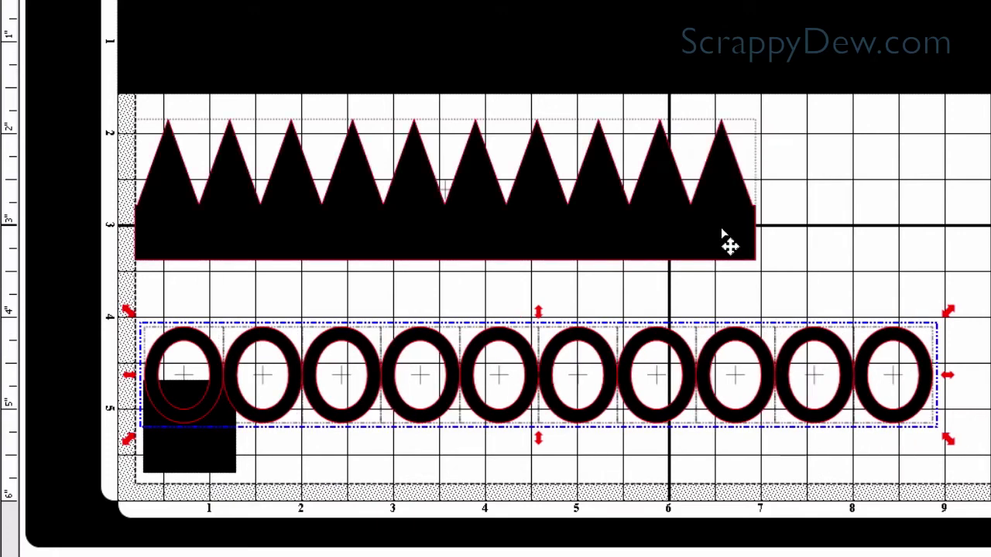
Stretch the black square into a long base under all ten rings, nudged up slightly.
{"action": "left_click", "coordinate": [214, 455]}
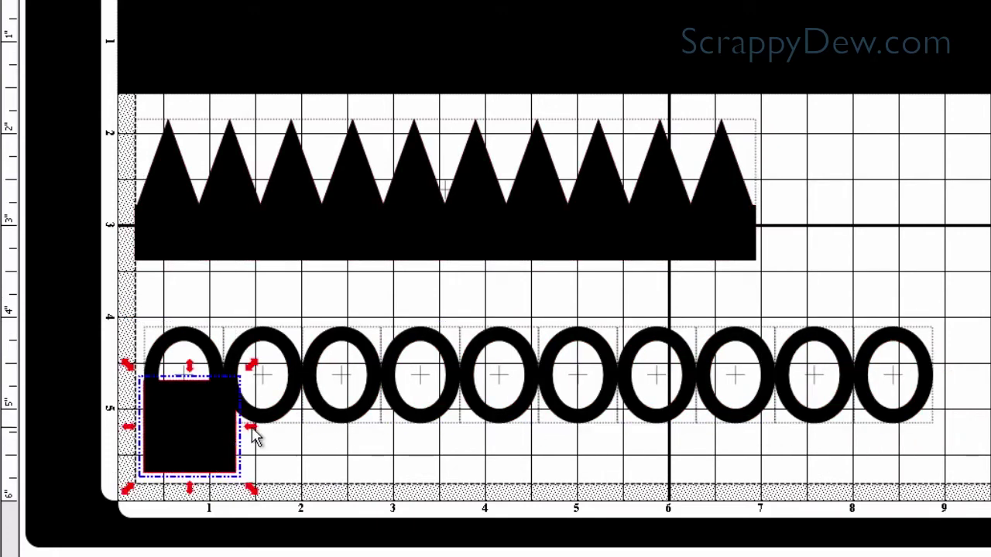
{"action": "left_click_drag", "start_coordinate": [254, 430], "coordinate": [960, 452]}
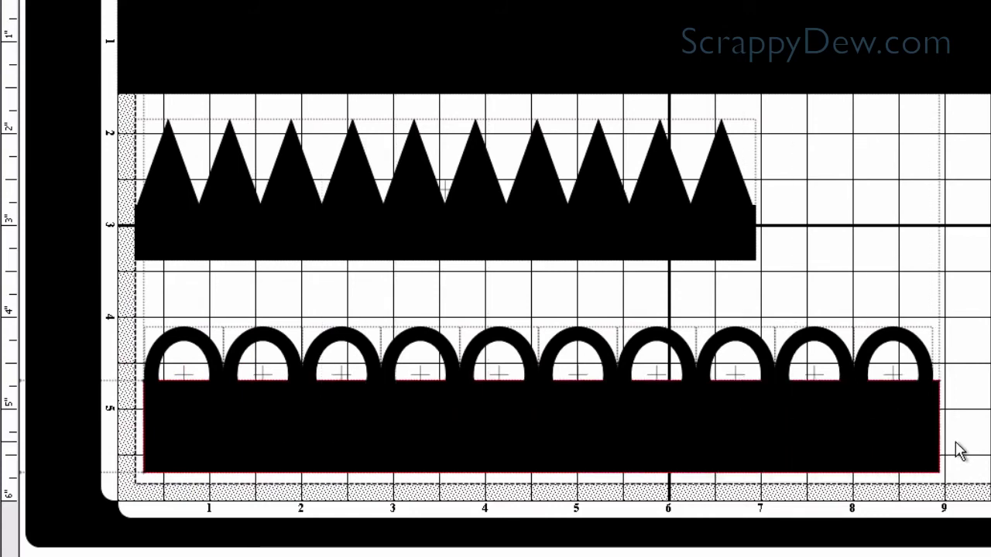
{"action": "left_click_drag", "start_coordinate": [789, 457], "coordinate": [784, 432]}
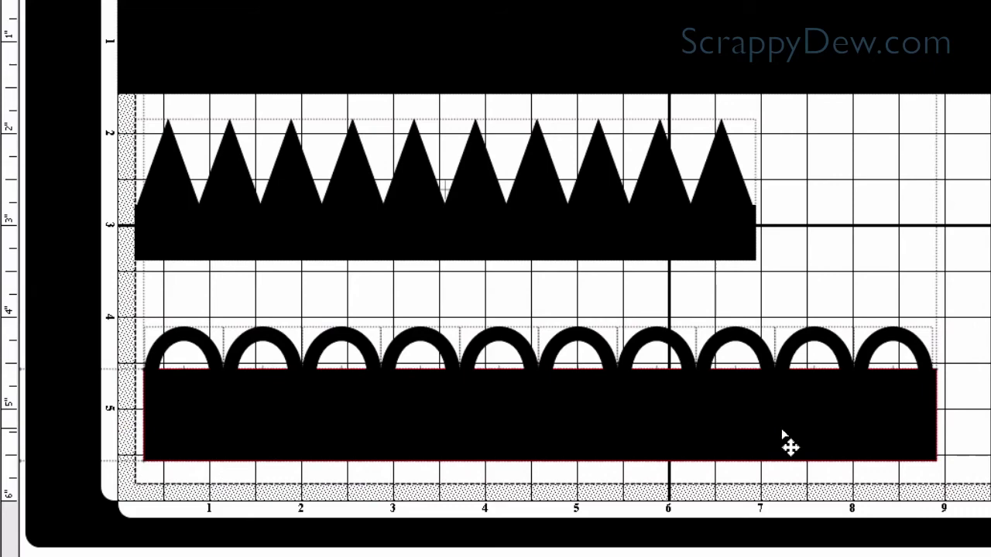
Select the ring row with its base and weld them into one arched border shape.
{"action": "left_click", "coordinate": [260, 381]}
{"action": "left_click", "coordinate": [139, 302]}
{"action": "left_click_drag", "start_coordinate": [109, 312], "coordinate": [851, 495]}
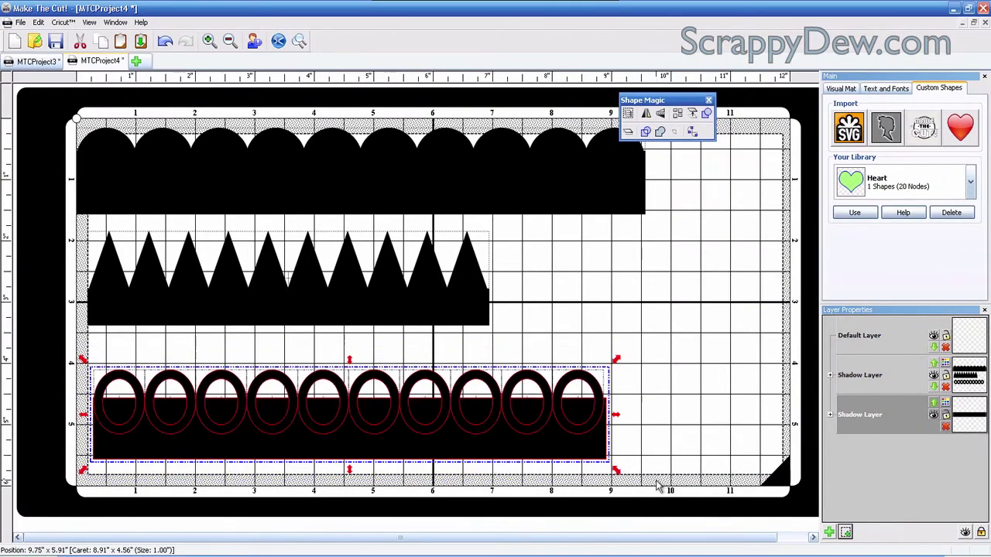
{"action": "left_click", "coordinate": [656, 130]}
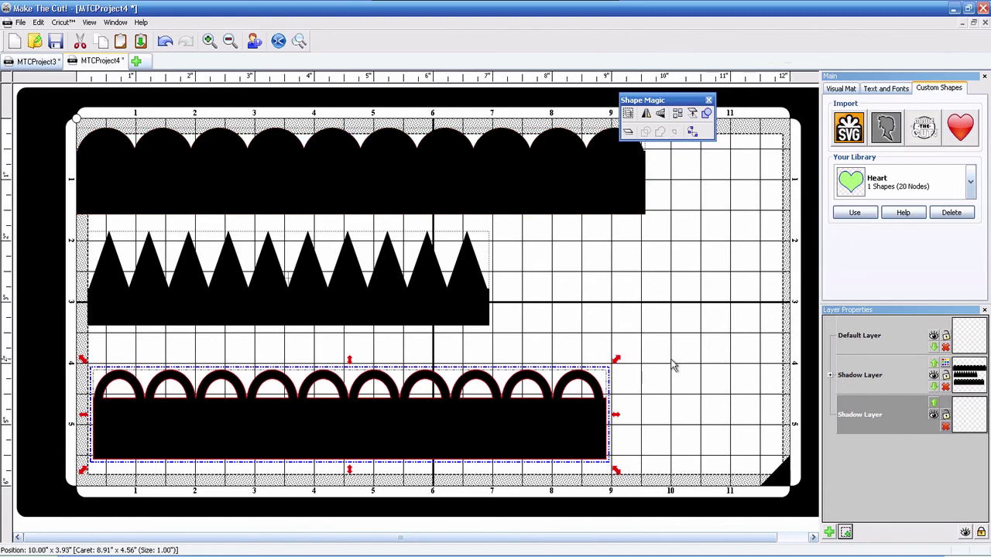